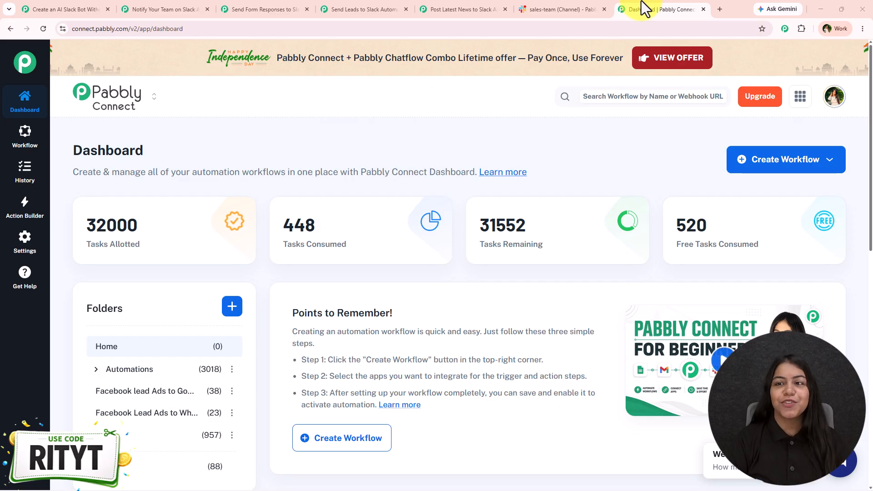
- Open pabbly.com/connect in a new browser tab and look over the product's landing page
{"action": "left_click", "coordinate": [720, 9]}
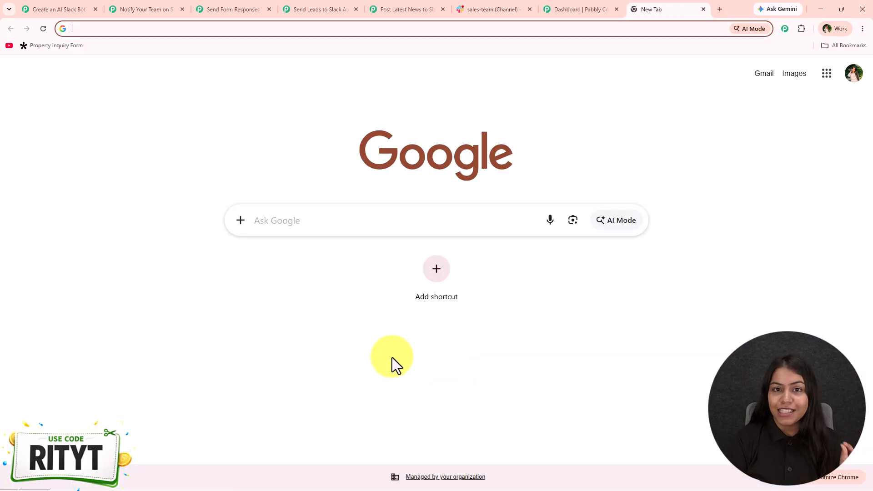
{"action": "type", "text": "pabb"}
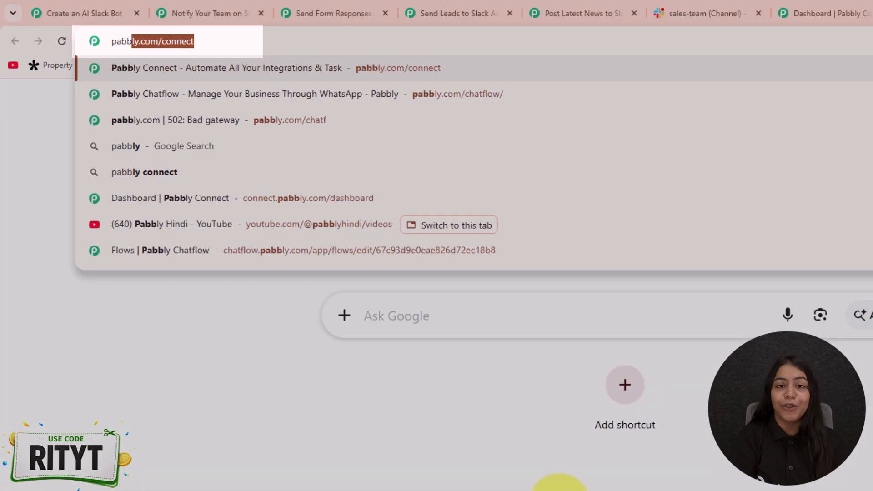
{"action": "key", "text": "Return"}
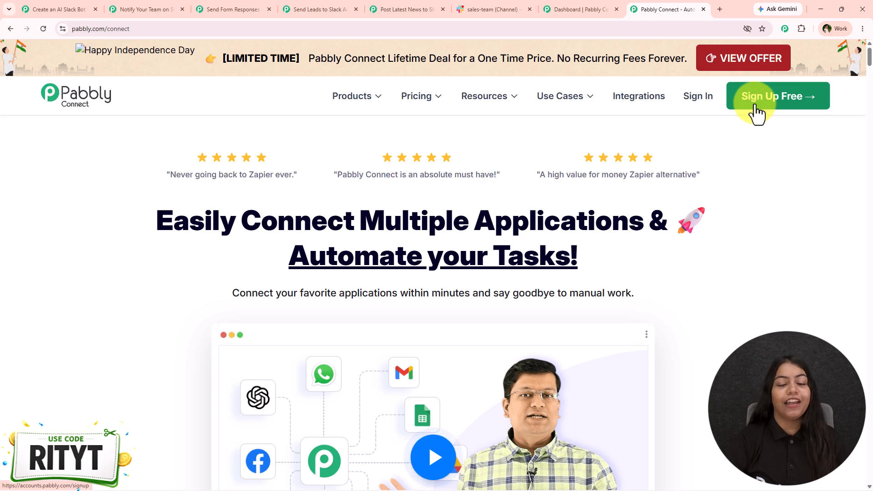
{"action": "middle_click", "coordinate": [649, 236]}
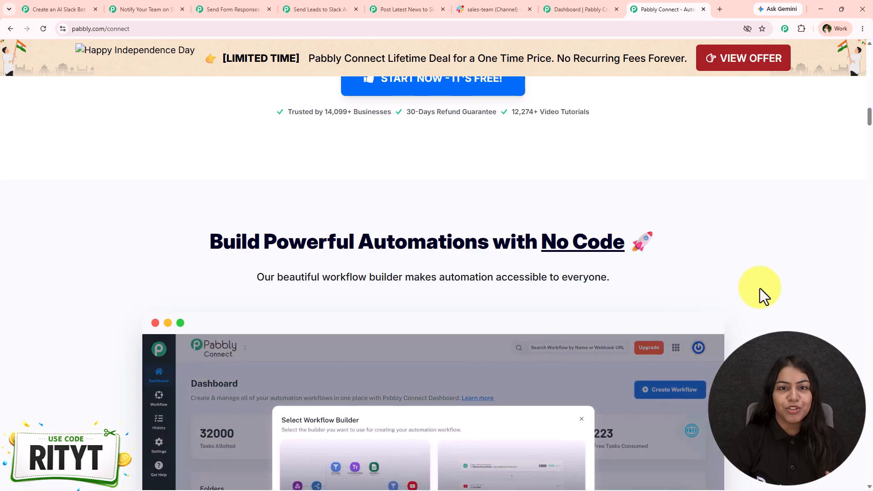
{"action": "scroll", "coordinate": [760, 289], "scroll_direction": "down", "scroll_amount": 3}
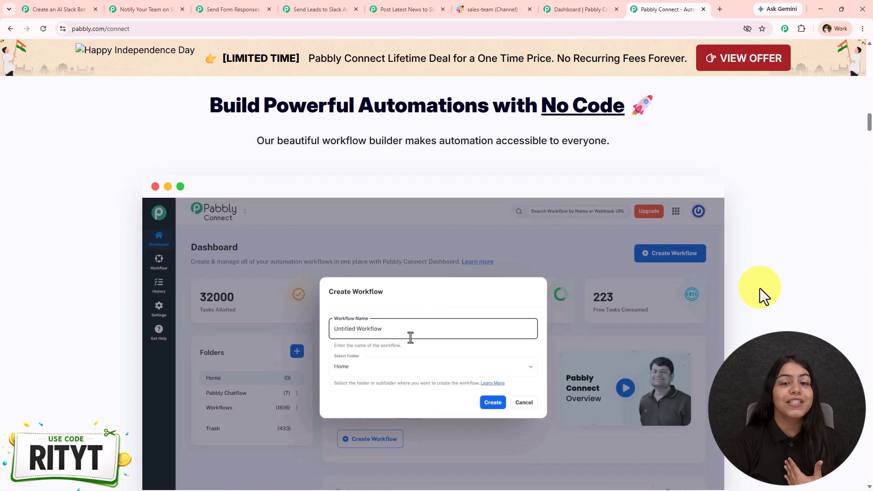
{"action": "scroll", "coordinate": [759, 289], "scroll_direction": "down", "scroll_amount": 2}
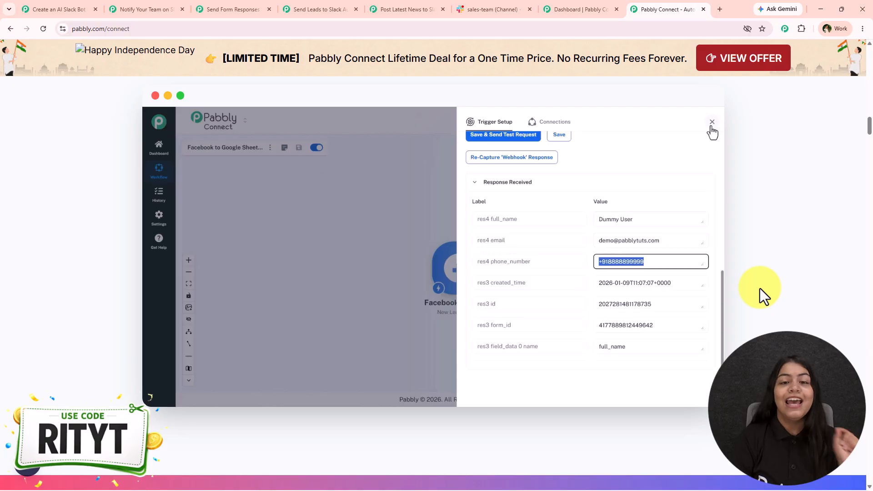
- Return to the Pabbly Connect dashboard and ask the Quick Builder to create a workflow for "Facebook leads to slack"
{"action": "left_click", "coordinate": [566, 9]}
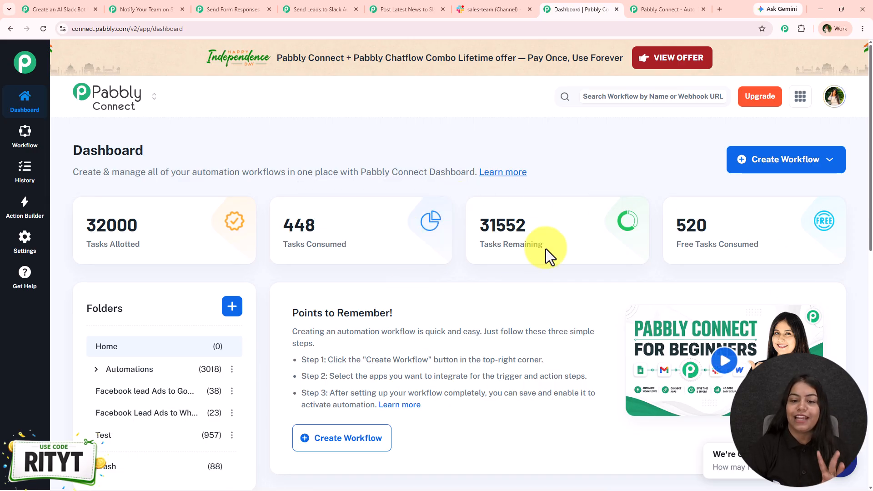
{"action": "left_click", "coordinate": [823, 169]}
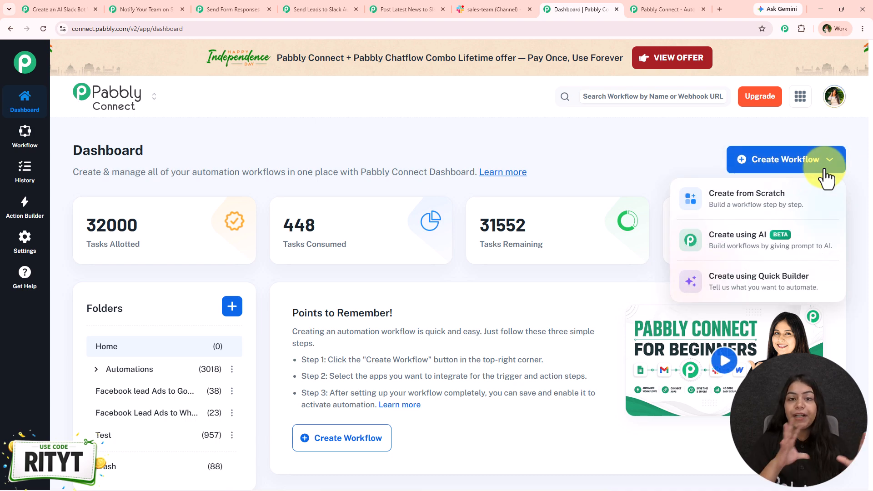
{"action": "left_click", "coordinate": [814, 291]}
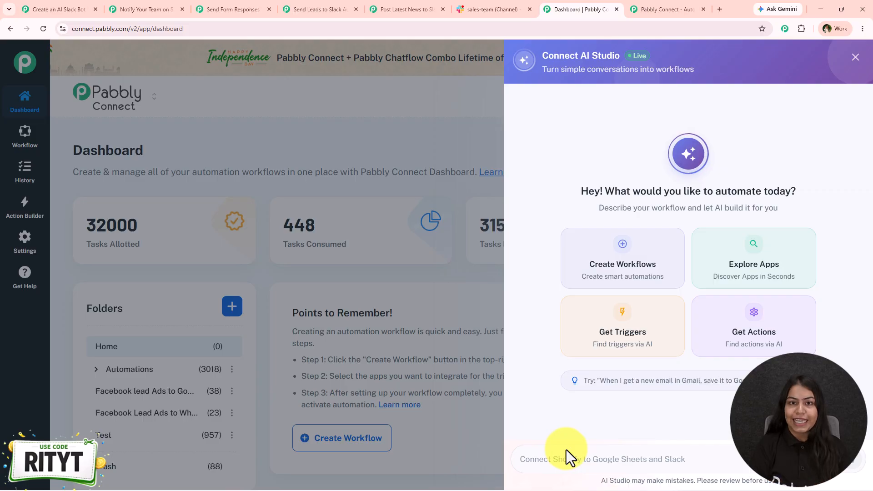
{"action": "left_click", "coordinate": [544, 464]}
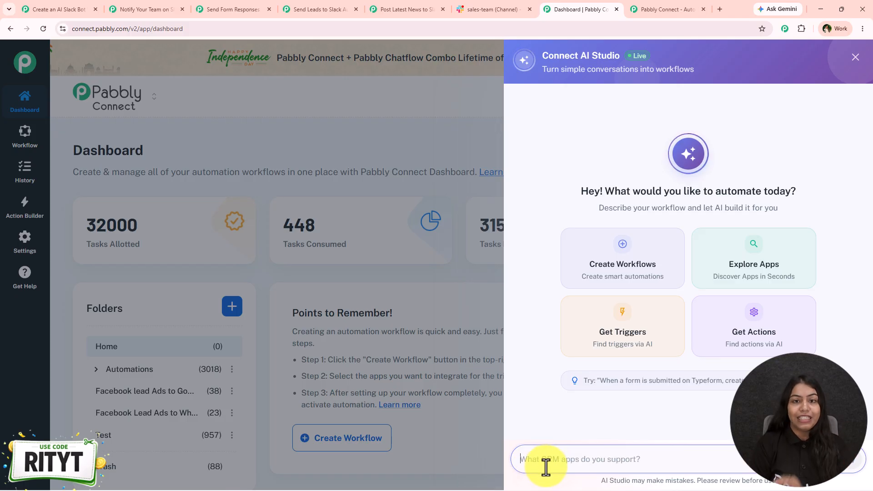
{"action": "type", "text": "Facebook leads to"}
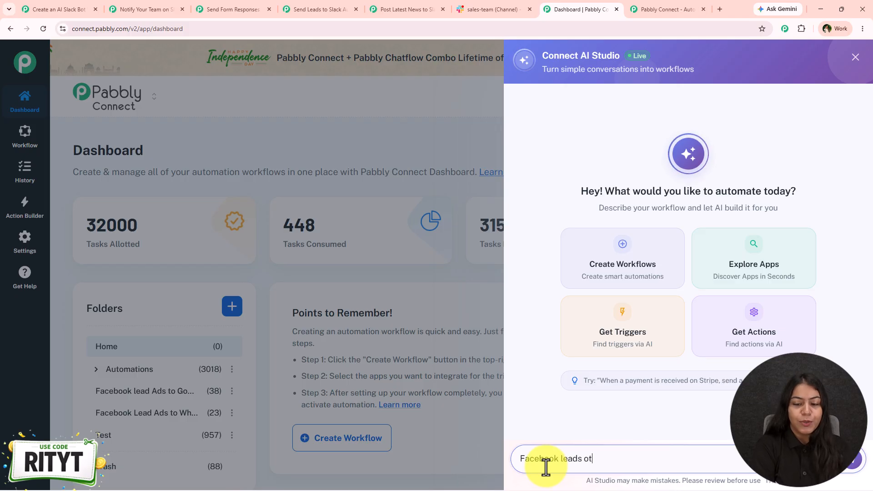
{"action": "type", "text": " slac"}
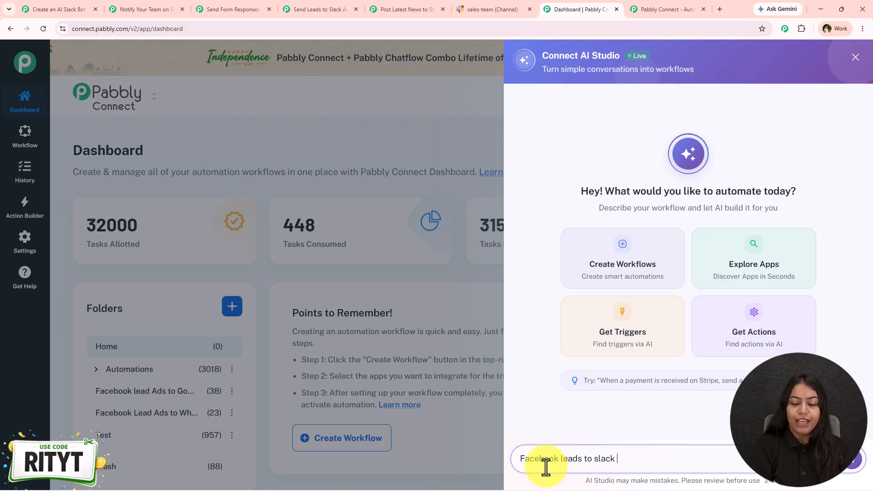
{"action": "type", "text": "k"}
{"action": "key", "text": "Return"}
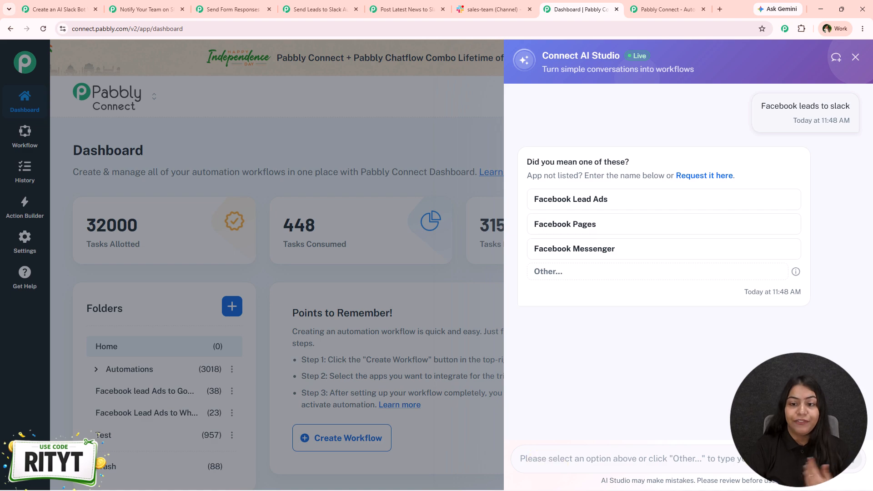
- Create and open the workflow with Facebook Lead Ads, trigger New Lead Instant, and the Slack action Send Channel Message
{"action": "left_click", "coordinate": [616, 199]}
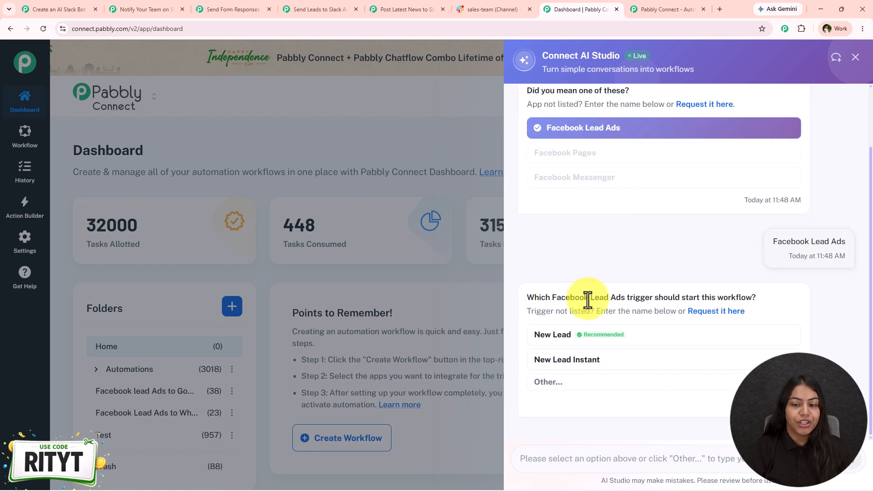
{"action": "left_click", "coordinate": [564, 362]}
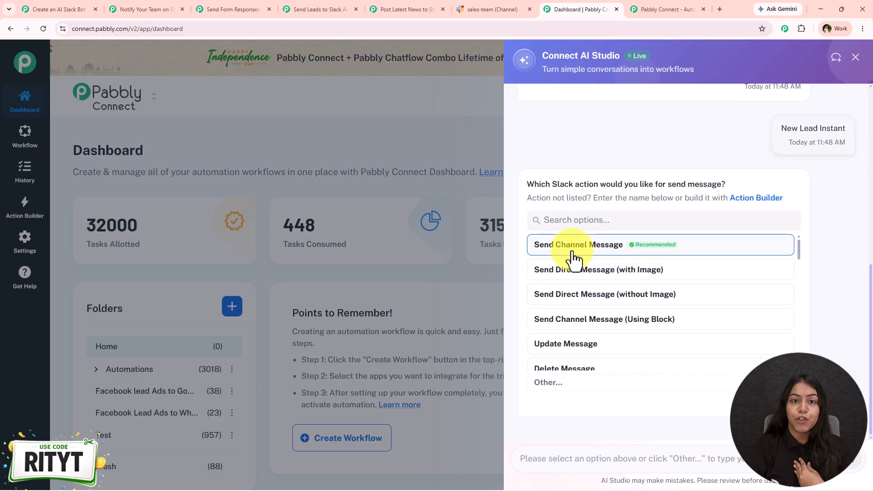
{"action": "left_click", "coordinate": [572, 251]}
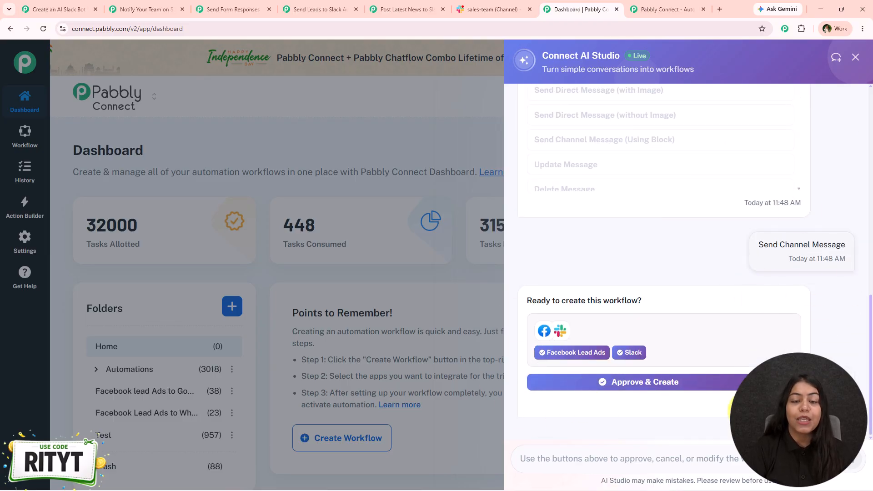
{"action": "left_click", "coordinate": [703, 386]}
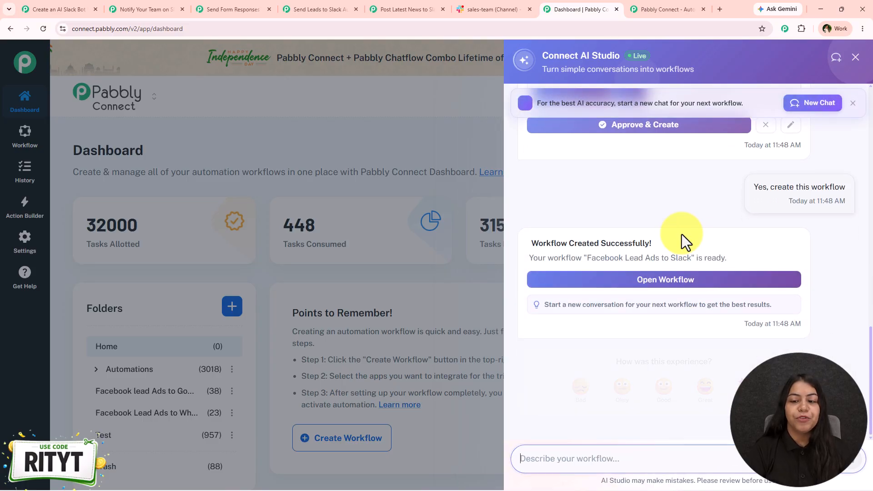
{"action": "left_click", "coordinate": [657, 279]}
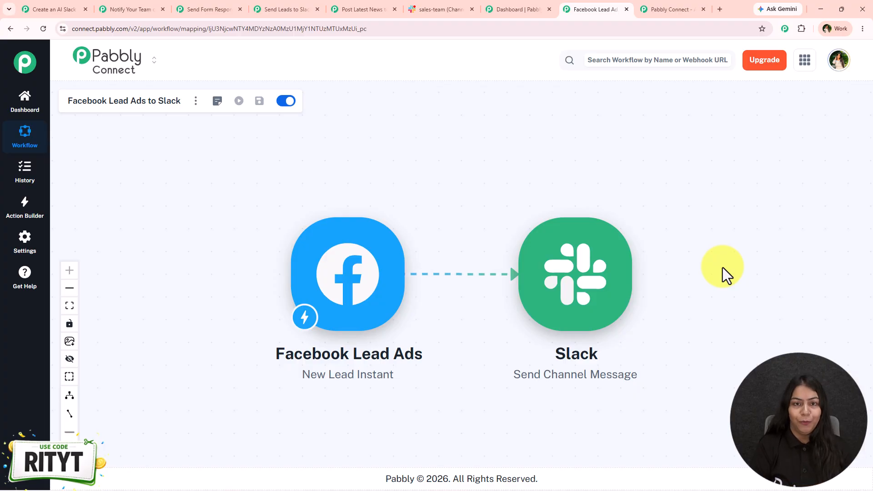
- Start adding a new connection named Slack #71 for the workflow's Slack action
{"action": "left_click_drag", "start_coordinate": [725, 275], "coordinate": [563, 249]}
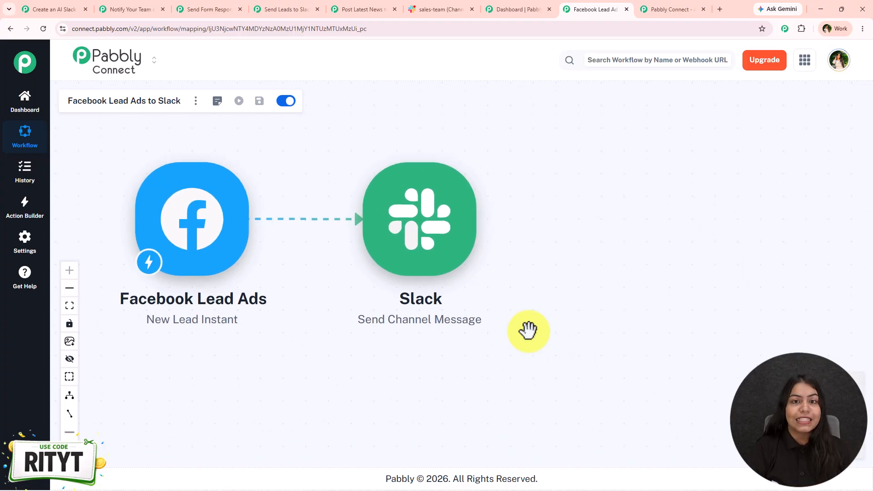
{"action": "left_click", "coordinate": [394, 246]}
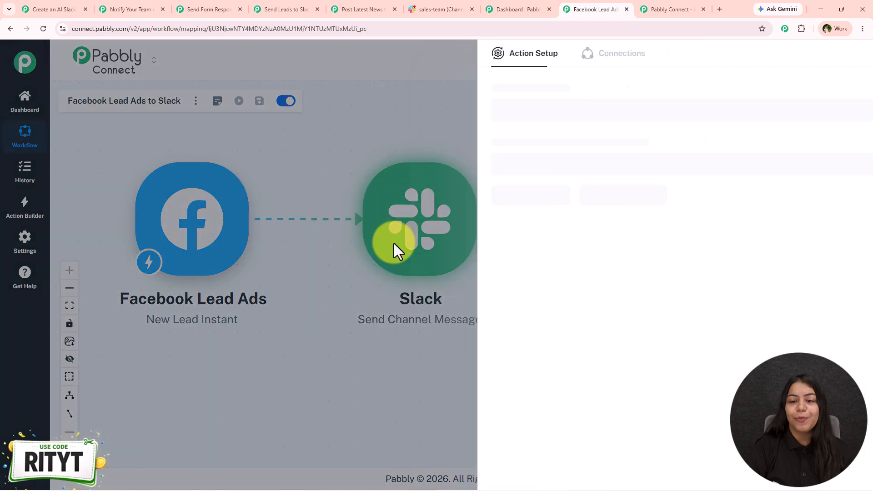
{"action": "left_click", "coordinate": [497, 196]}
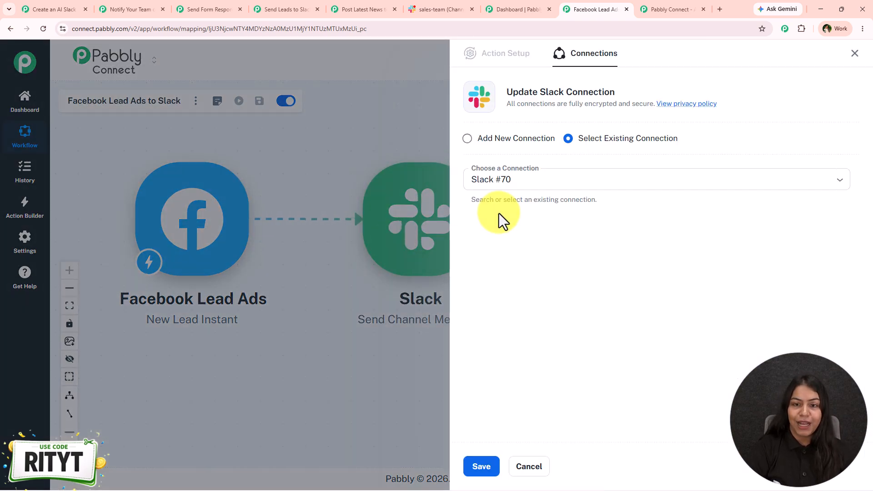
{"action": "left_click", "coordinate": [500, 139]}
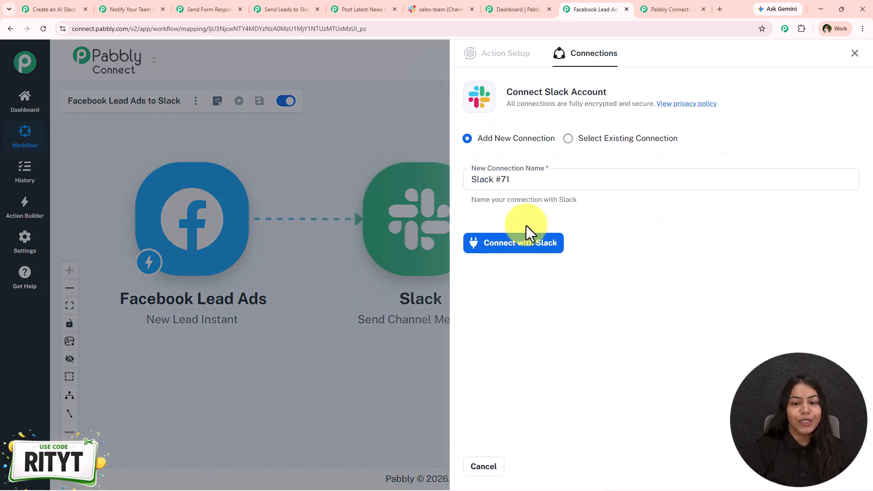
{"action": "left_click", "coordinate": [478, 247]}
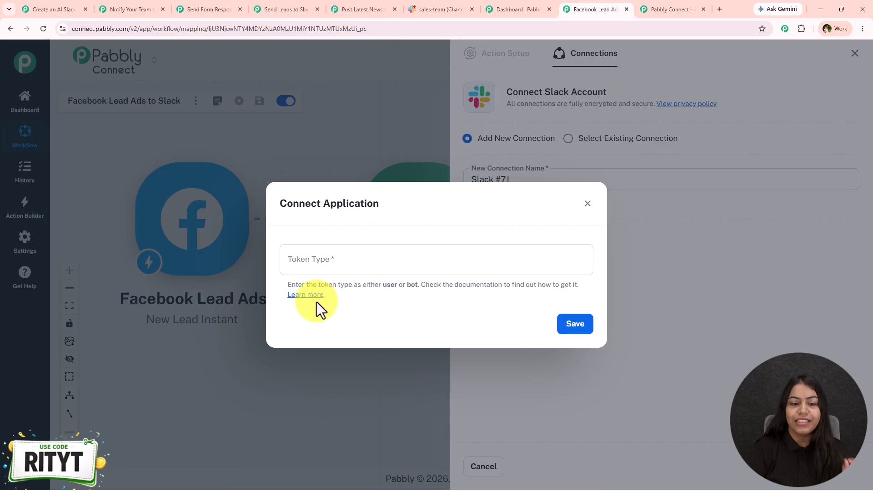
- Open the Slack token type documentation and read the permissions for user and bot tokens
{"action": "left_click", "coordinate": [306, 295]}
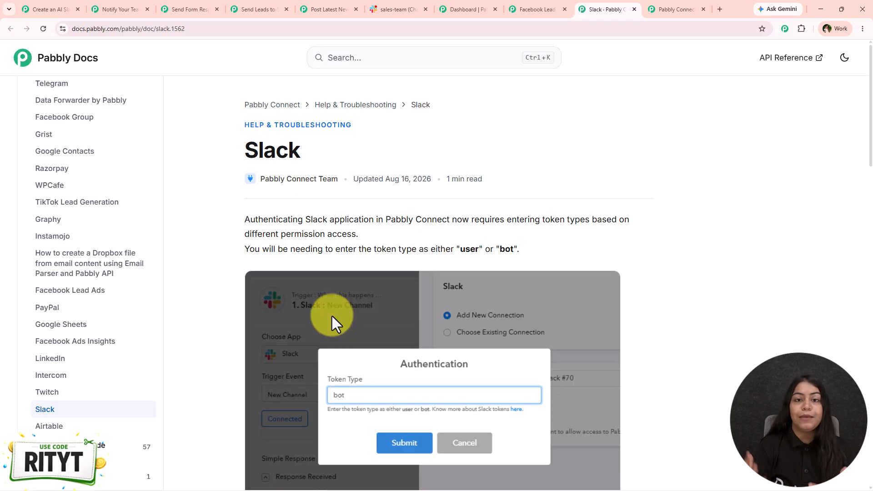
{"action": "scroll", "coordinate": [337, 316], "scroll_direction": "down", "scroll_amount": 20}
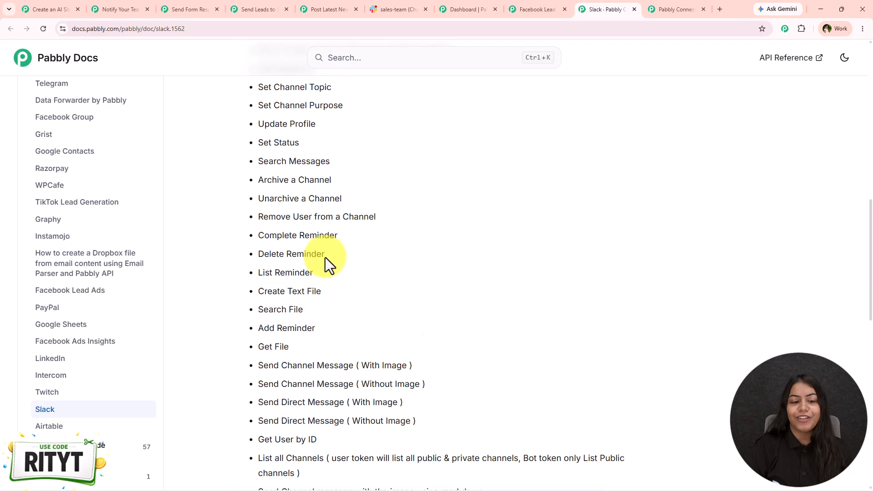
{"action": "scroll", "coordinate": [325, 258], "scroll_direction": "down", "scroll_amount": 6}
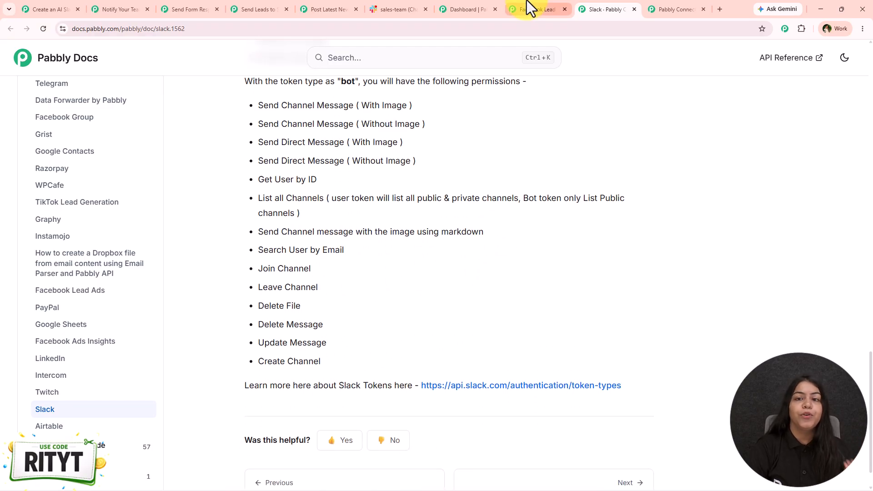
- Return to the workflow, set the token type to bot, and authorize Pabbly Connect to access the Pabbly Slack workspace
{"action": "left_click", "coordinate": [527, 8]}
{"action": "left_click", "coordinate": [451, 255]}
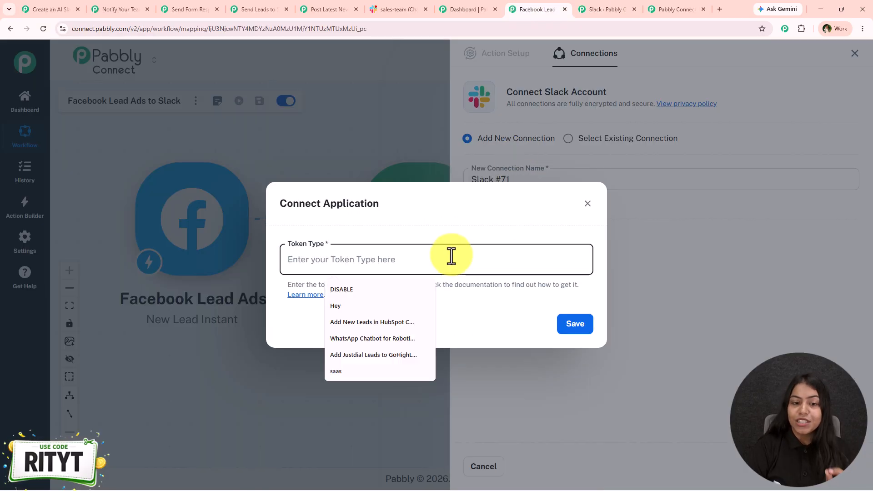
{"action": "type", "text": "bot"}
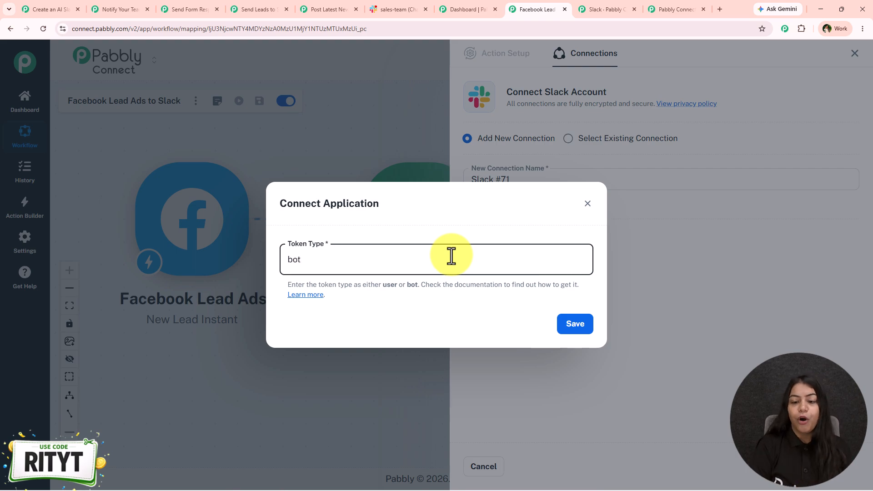
{"action": "left_click", "coordinate": [564, 324]}
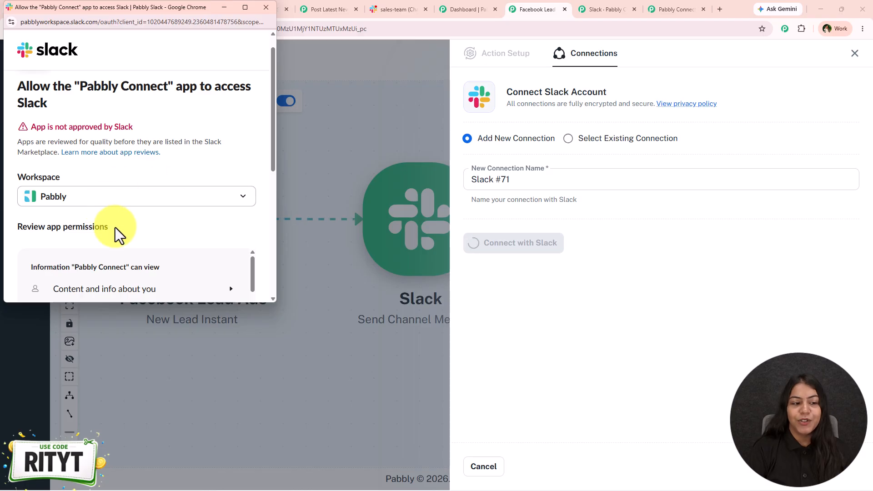
{"action": "scroll", "coordinate": [113, 219], "scroll_direction": "down", "scroll_amount": 3}
{"action": "scroll", "coordinate": [114, 219], "scroll_direction": "down", "scroll_amount": 3}
{"action": "left_click", "coordinate": [243, 174]}
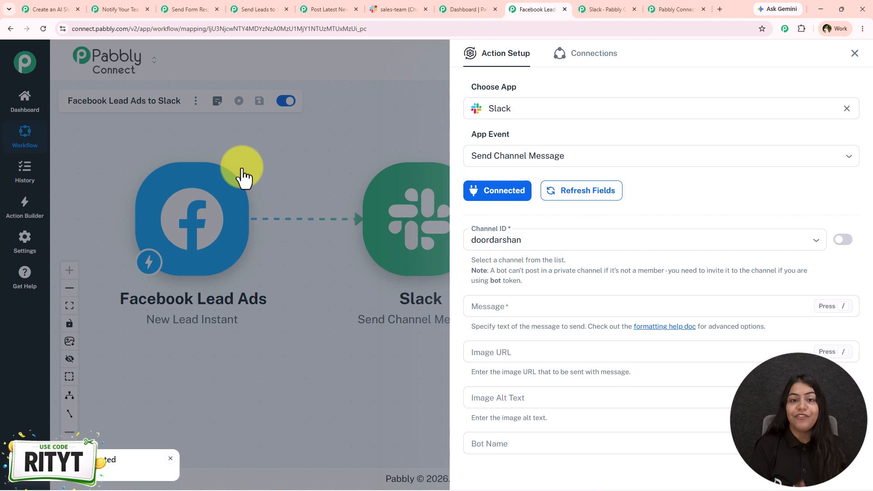
- Look through the channels offered for the Slack channel message
{"action": "left_click", "coordinate": [515, 241]}
{"action": "left_click", "coordinate": [554, 241]}
{"action": "scroll", "coordinate": [554, 234], "scroll_direction": "down", "scroll_amount": 1}
{"action": "left_click", "coordinate": [555, 238]}
{"action": "scroll", "coordinate": [554, 204], "scroll_direction": "down", "scroll_amount": 1}
- Examine the Slack action's message, image, bot, link and reply fields, and close the action setup
{"action": "left_click", "coordinate": [505, 259]}
{"action": "scroll", "coordinate": [588, 295], "scroll_direction": "down", "scroll_amount": 3}
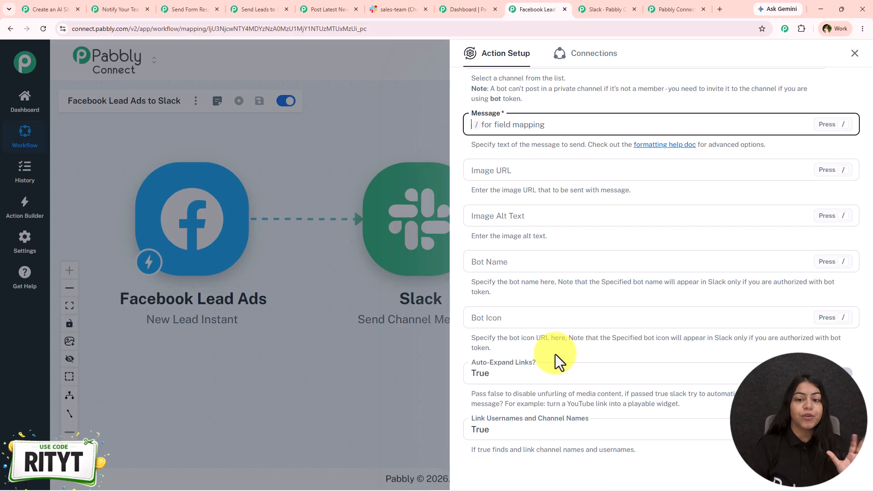
{"action": "left_click", "coordinate": [513, 167]}
{"action": "left_click", "coordinate": [509, 172]}
{"action": "left_click", "coordinate": [519, 222]}
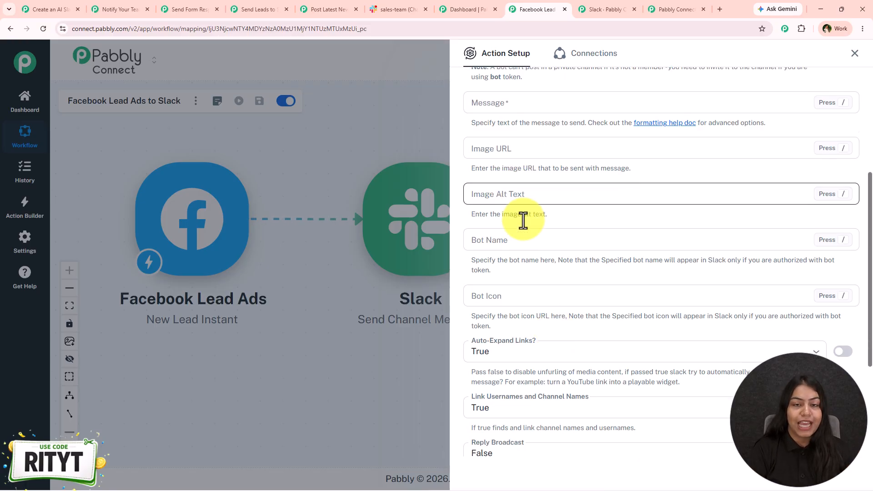
{"action": "scroll", "coordinate": [522, 220], "scroll_direction": "down", "scroll_amount": 2}
{"action": "left_click", "coordinate": [522, 221]}
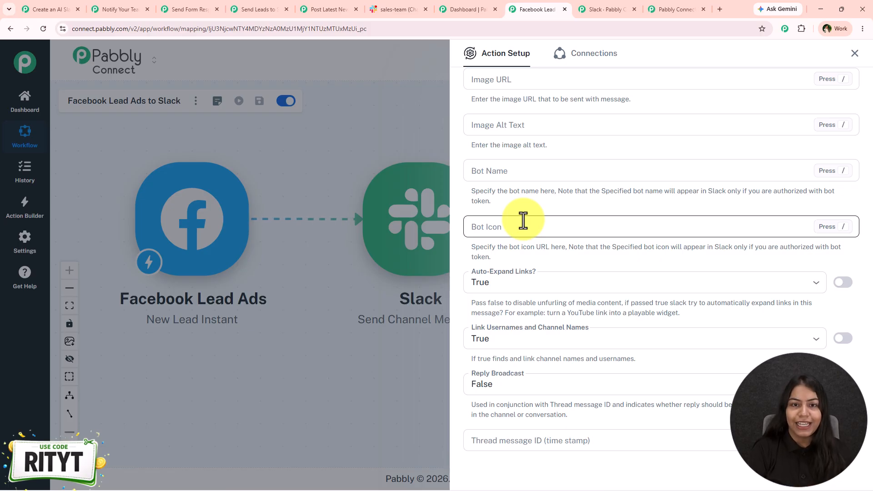
{"action": "scroll", "coordinate": [545, 312], "scroll_direction": "down", "scroll_amount": 2}
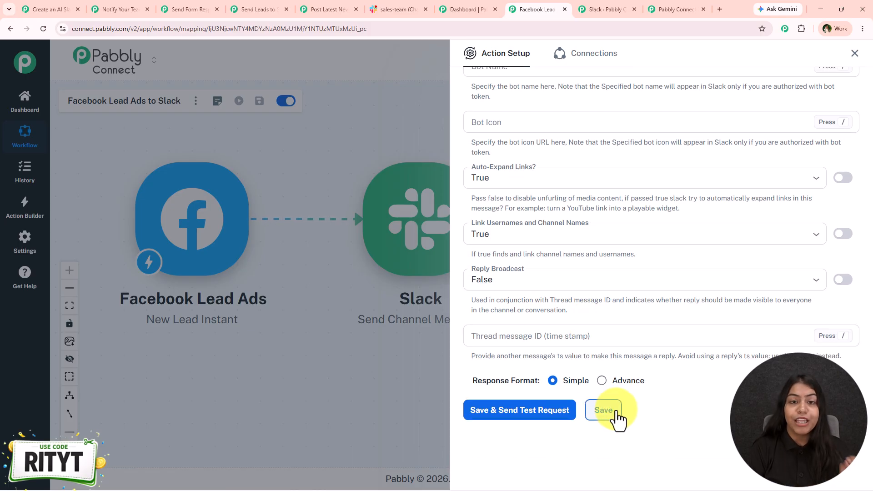
{"action": "left_click", "coordinate": [855, 54]}
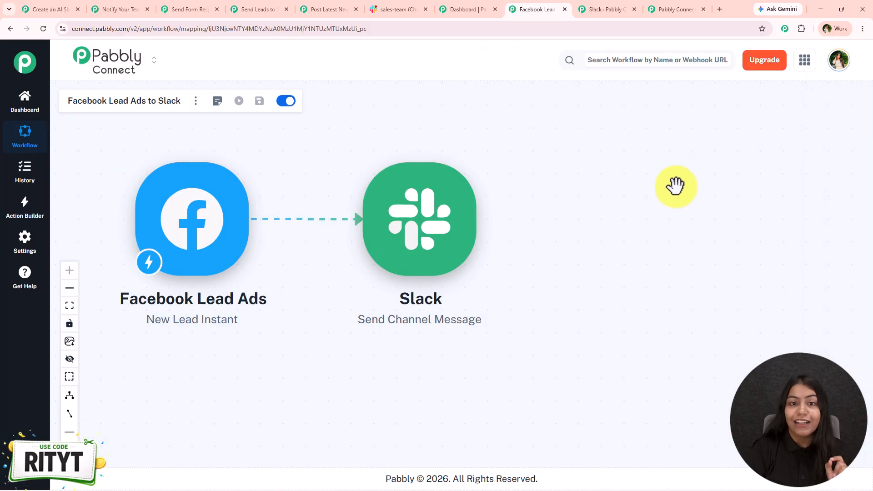
- Switch to Slack and read the LinkedIn lead messages posted in the new-leads channel
{"action": "left_click_drag", "start_coordinate": [604, 320], "coordinate": [724, 327]}
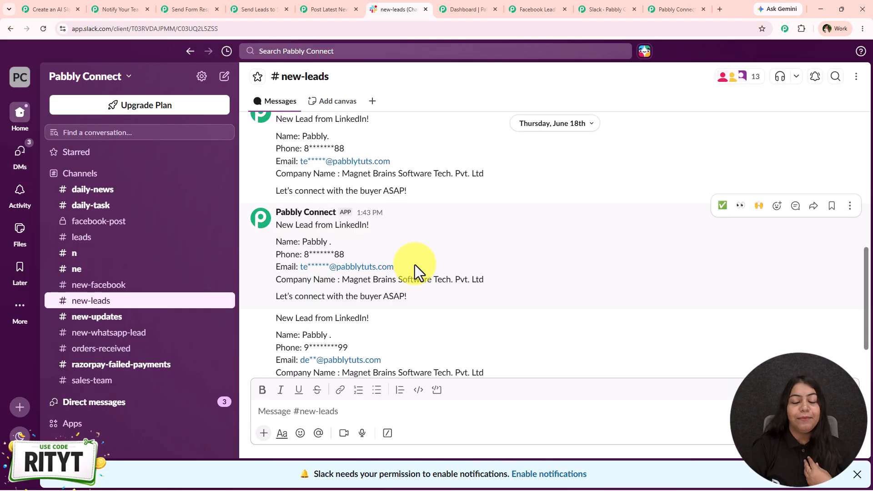
{"action": "scroll", "coordinate": [414, 272], "scroll_direction": "down", "scroll_amount": 2}
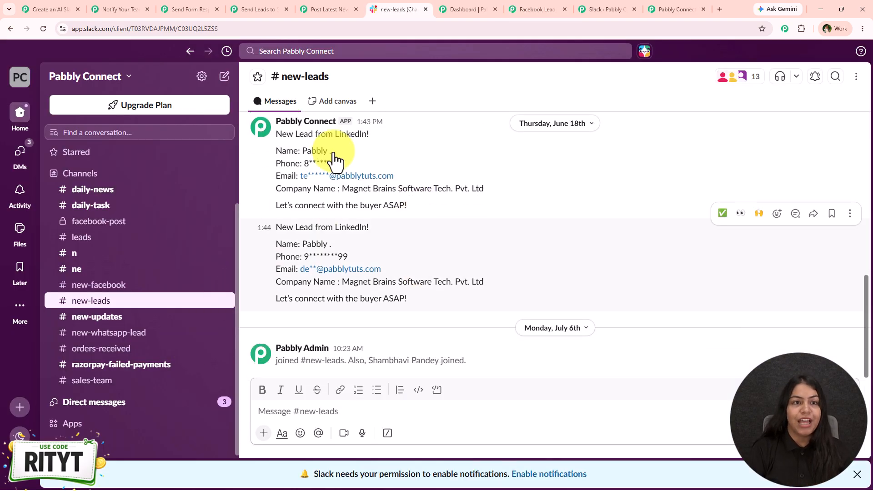
- View the example workflows "Notify Your Team on Slack About New Bookings" and "Create an AI Slack Bot Without Coding"
{"action": "left_click", "coordinate": [119, 9]}
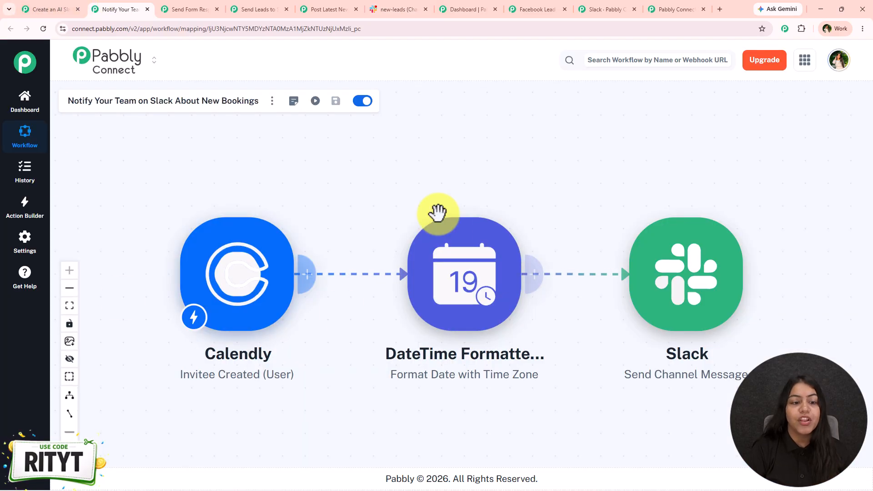
{"action": "left_click_drag", "start_coordinate": [438, 212], "coordinate": [415, 176]}
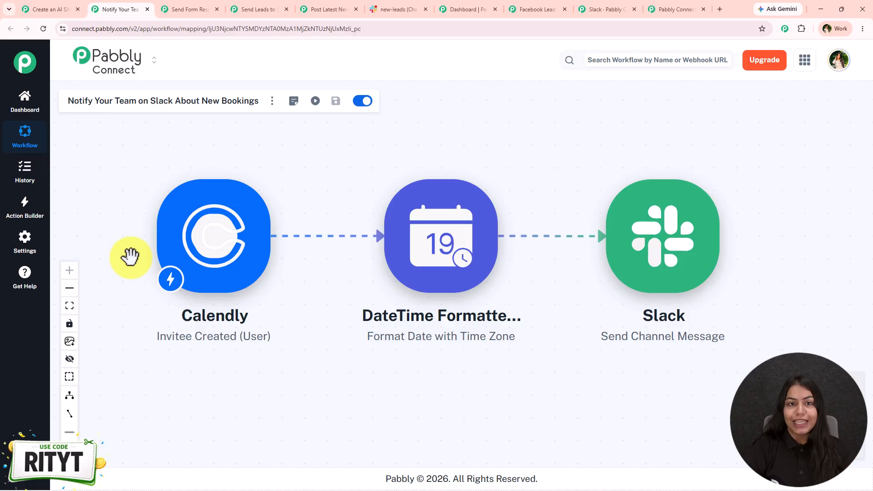
{"action": "left_click", "coordinate": [45, 8]}
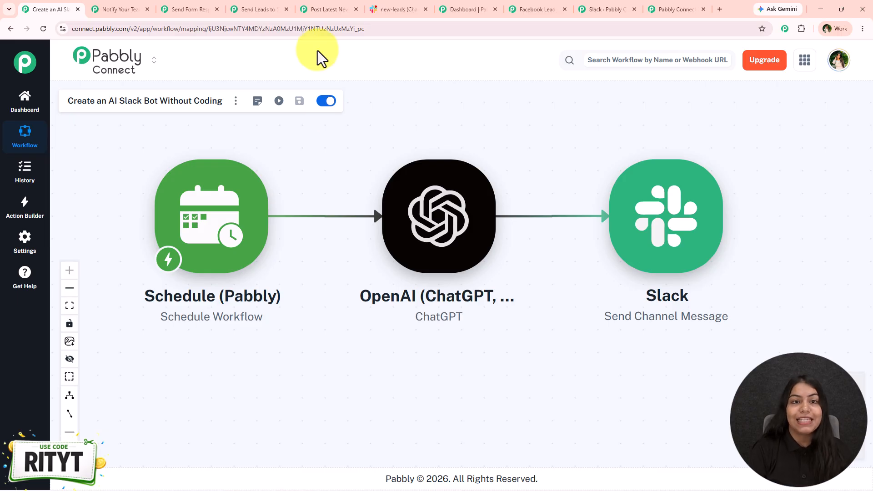
- Switch to Slack, open the sales-team channel and read its daily motivational messages down to the latest one
{"action": "left_click", "coordinate": [361, 10]}
{"action": "left_click", "coordinate": [381, 9]}
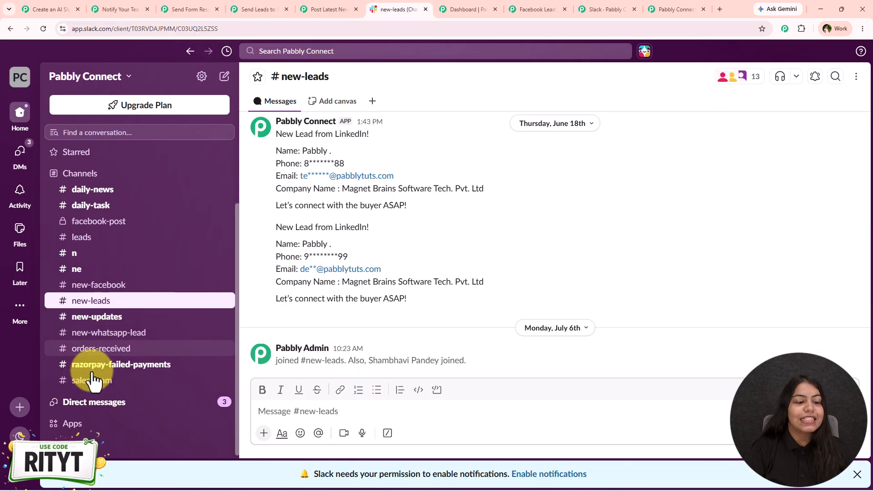
{"action": "left_click", "coordinate": [88, 380]}
{"action": "scroll", "coordinate": [362, 315], "scroll_direction": "down", "scroll_amount": 4}
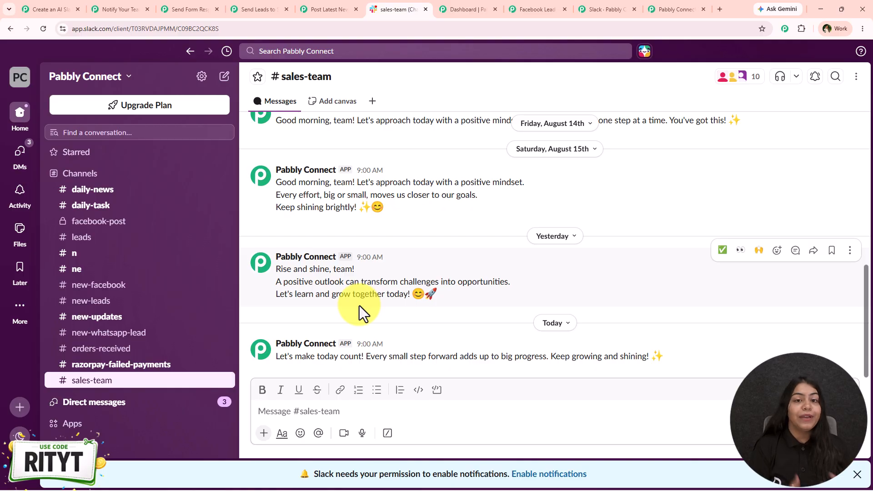
- Return to Pabbly Connect and view the "Send Form Responses to Slack Automatically" and "Post Latest News to Slack Automatically" workflows
{"action": "left_click", "coordinate": [125, 9]}
{"action": "left_click", "coordinate": [171, 9]}
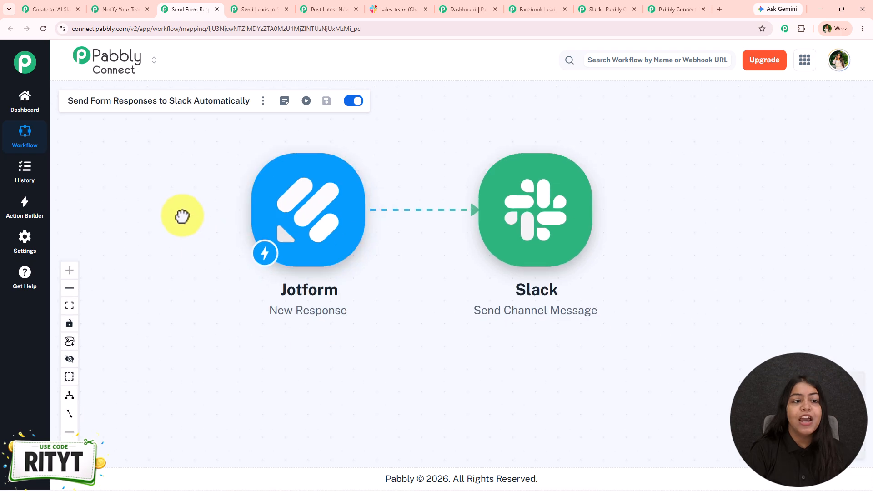
{"action": "left_click_drag", "start_coordinate": [455, 177], "coordinate": [439, 203]}
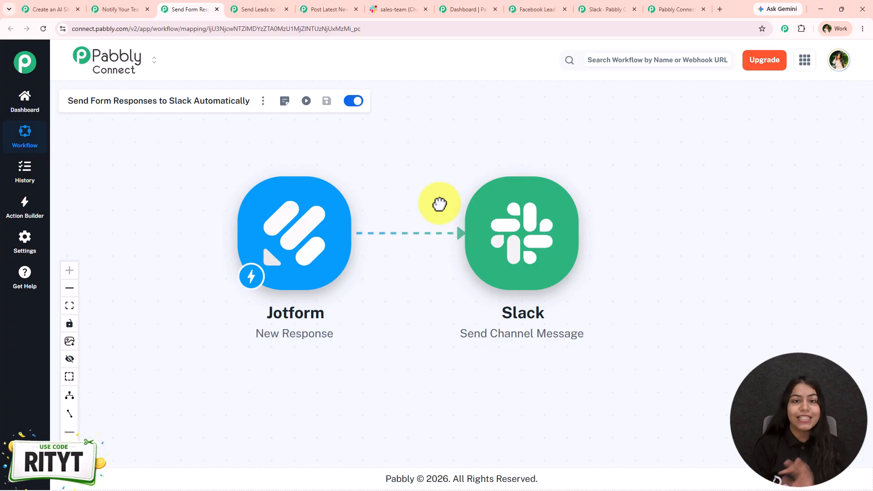
{"action": "left_click", "coordinate": [261, 9]}
{"action": "left_click", "coordinate": [311, 9]}
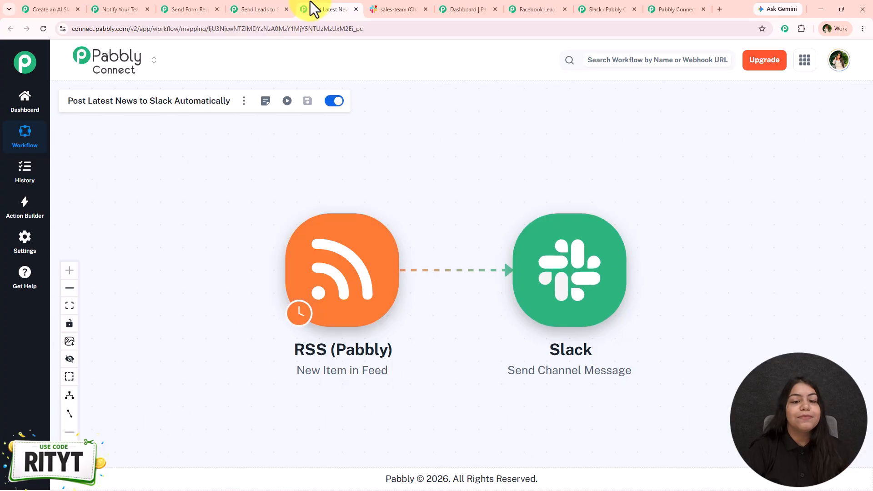
{"action": "left_click_drag", "start_coordinate": [522, 177], "coordinate": [504, 152]}
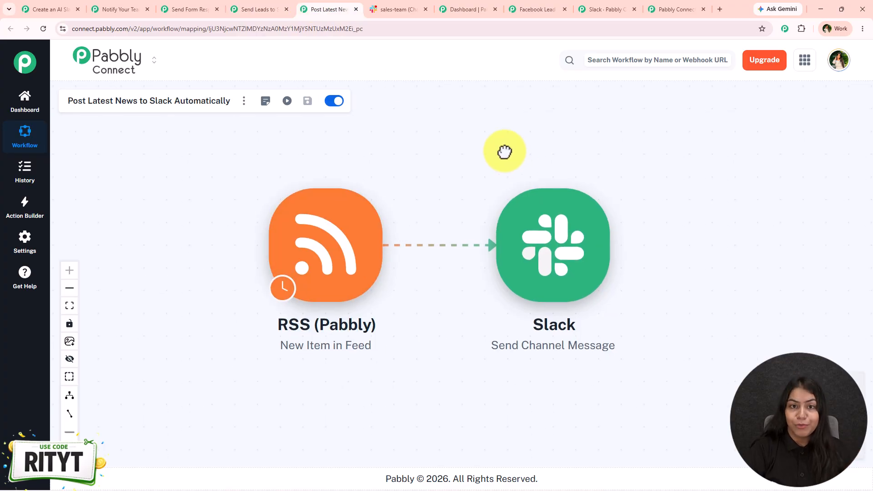
- Revisit the "Facebook Lead Ads to Slack" workflow and compare it with the "Send Leads to Slack Automatically" and latest-news workflows
{"action": "left_click", "coordinate": [372, 8]}
{"action": "left_click", "coordinate": [535, 9]}
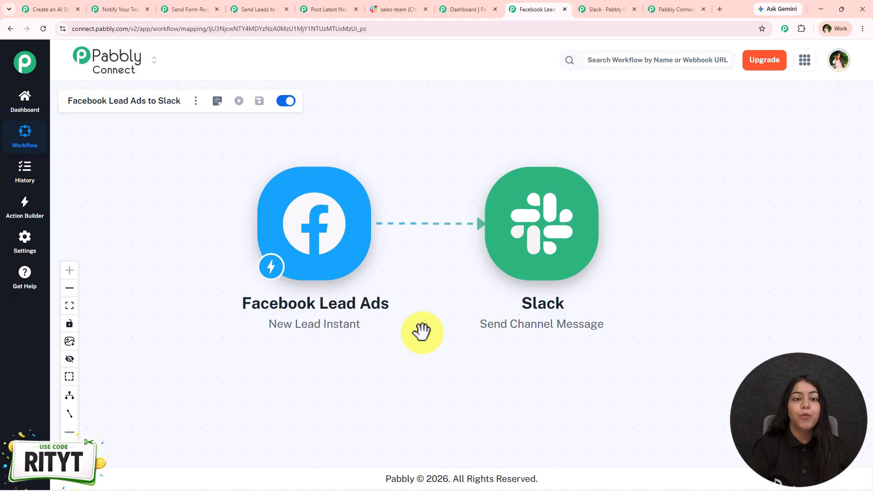
{"action": "left_click", "coordinate": [191, 9]}
{"action": "left_click", "coordinate": [254, 9]}
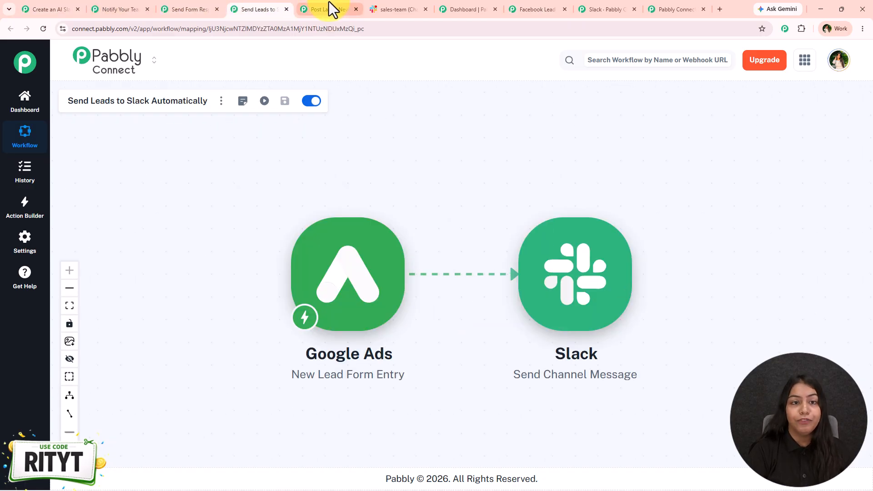
{"action": "left_click", "coordinate": [330, 9]}
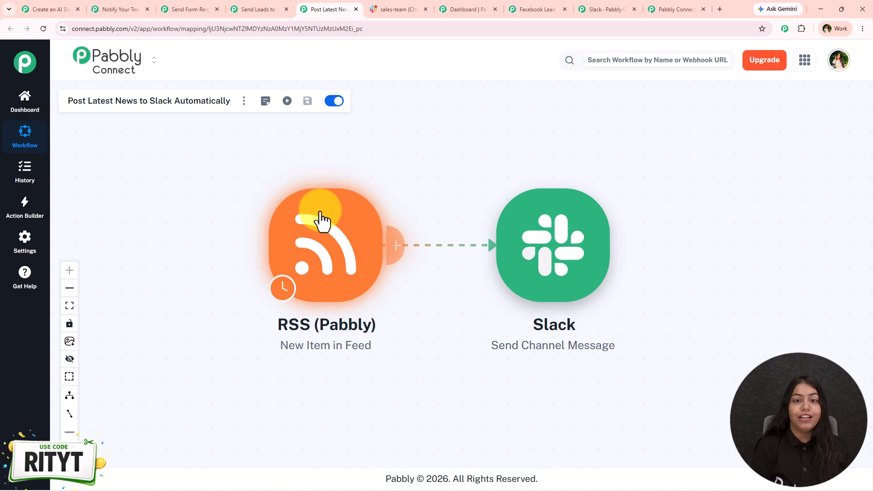